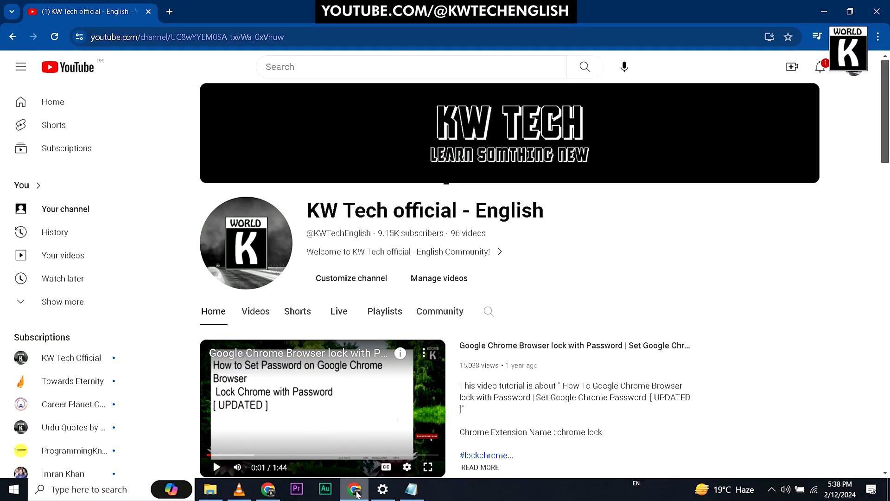
- Minimize and restore Chrome, then un-maximize the KW Tech YouTube window
{"action": "left_click", "coordinate": [356, 491]}
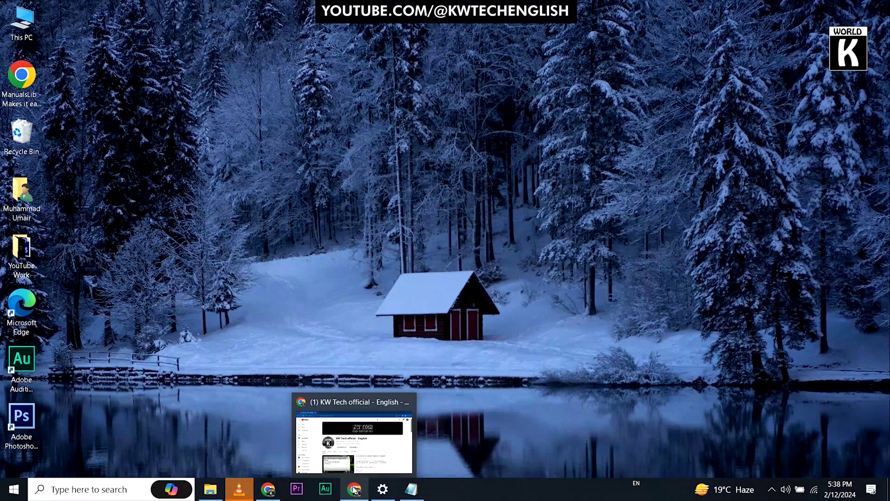
{"action": "left_click", "coordinate": [355, 490]}
{"action": "double_click", "coordinate": [275, 4]}
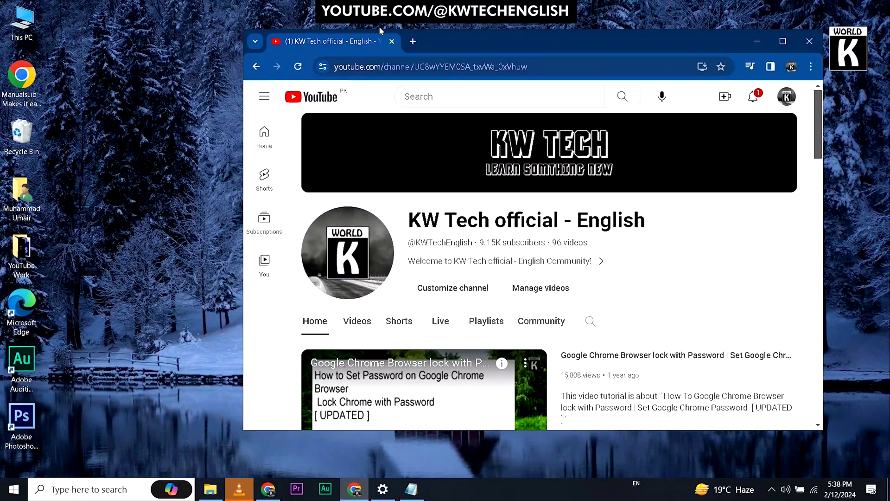
- Open the desktop ManualsLib PDF manual in a new Chrome tab
{"action": "left_click", "coordinate": [413, 41]}
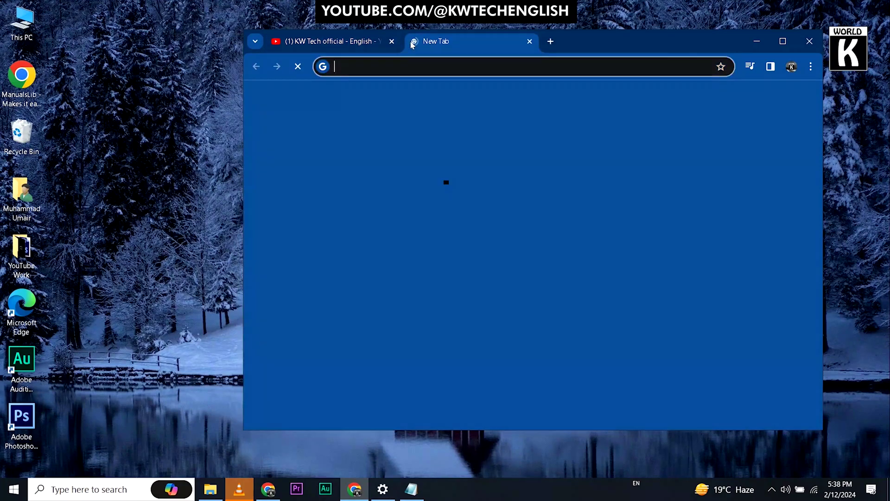
{"action": "left_click_drag", "start_coordinate": [21, 77], "coordinate": [459, 67]}
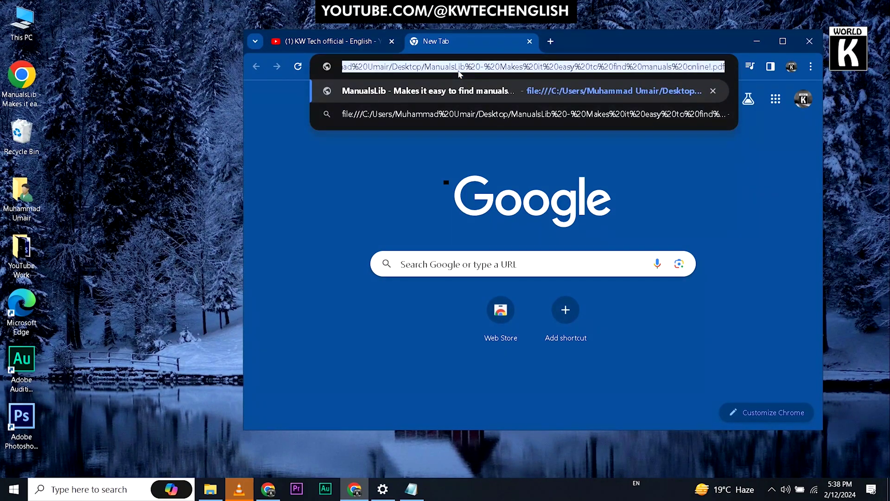
{"action": "key", "text": "Return"}
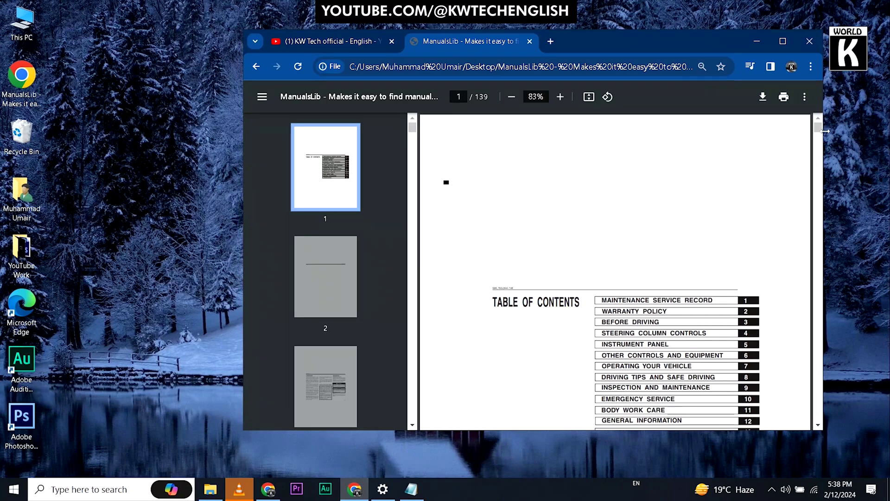
{"action": "left_click_drag", "start_coordinate": [818, 128], "coordinate": [821, 201]}
- Maximize Chrome, search Google for 'small pdf', and open Smallpdf's PDF to PPT converter
{"action": "double_click", "coordinate": [627, 40]}
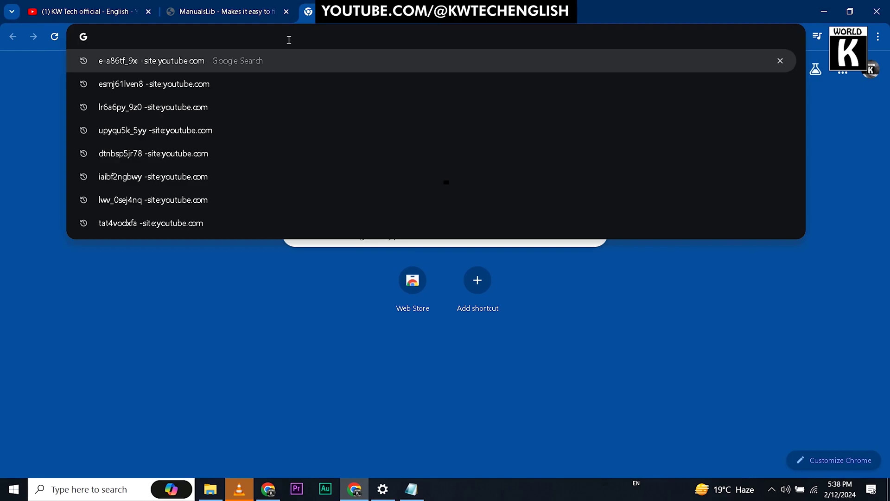
{"action": "type", "text": "google.com"}
{"action": "key", "text": "Return"}
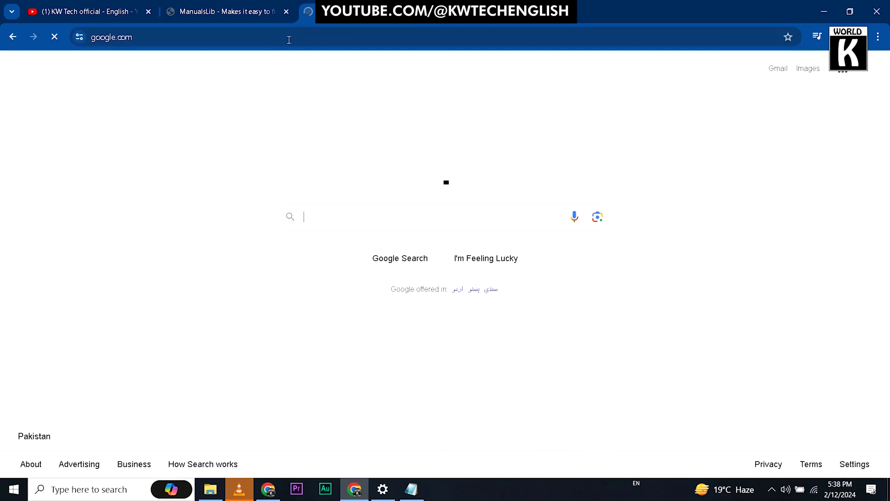
{"action": "type", "text": "small"}
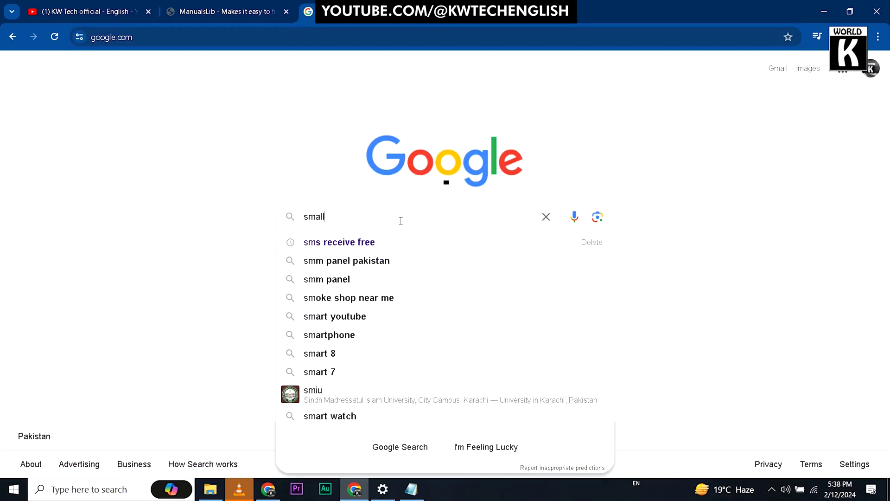
{"action": "type", "text": " pdf"}
{"action": "key", "text": "Return"}
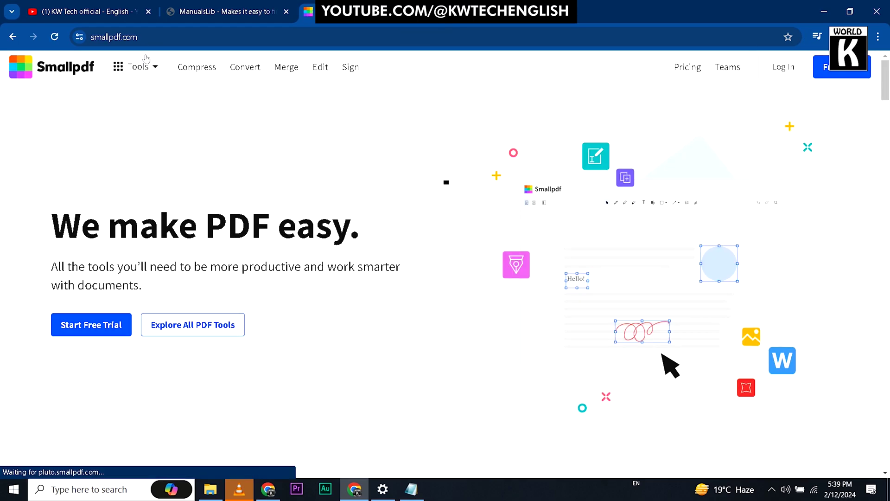
{"action": "left_click", "coordinate": [138, 67]}
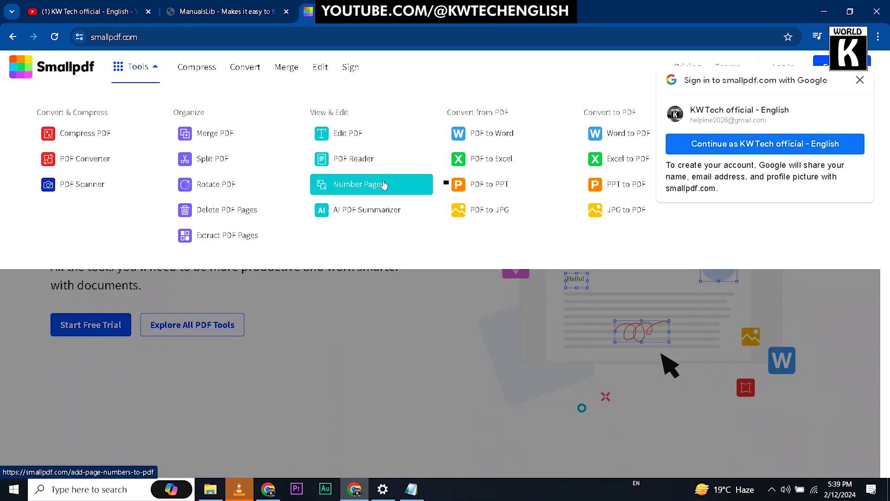
{"action": "left_click", "coordinate": [491, 186]}
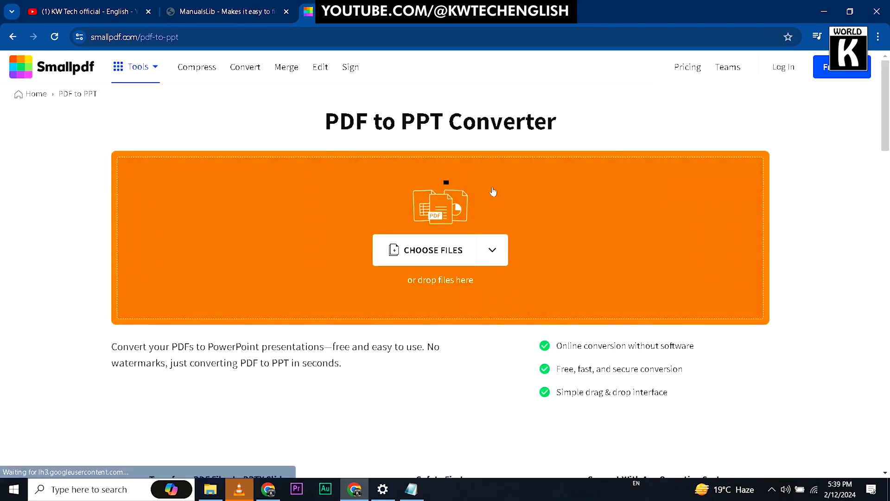
- Upload the ManualsLib manual PDF from the Desktop to the PDF to PPT converter
{"action": "left_click", "coordinate": [433, 250]}
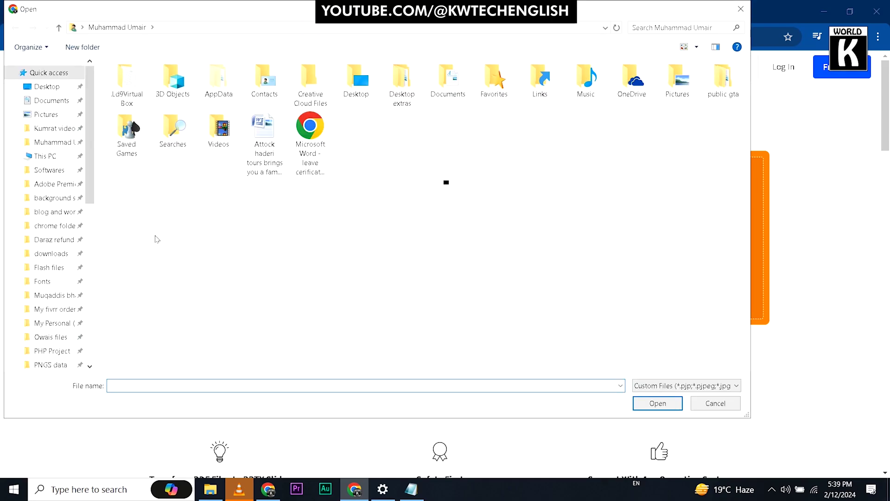
{"action": "left_click", "coordinate": [46, 86]}
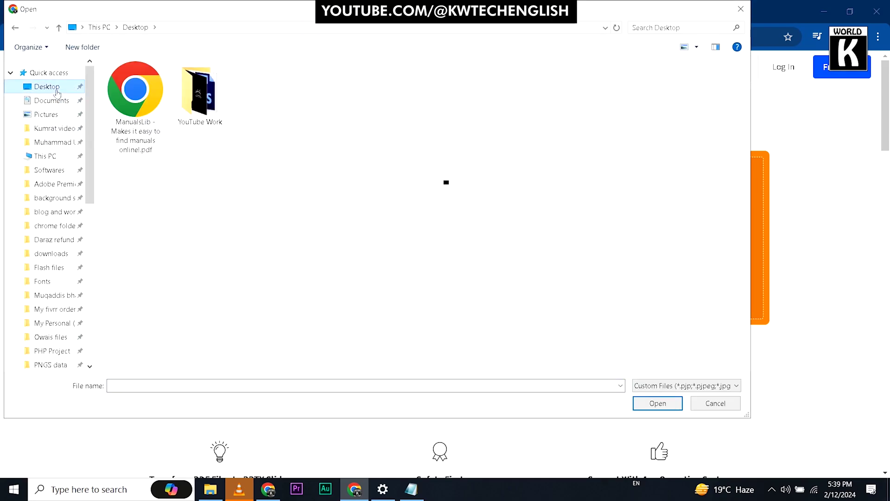
{"action": "left_click", "coordinate": [139, 118]}
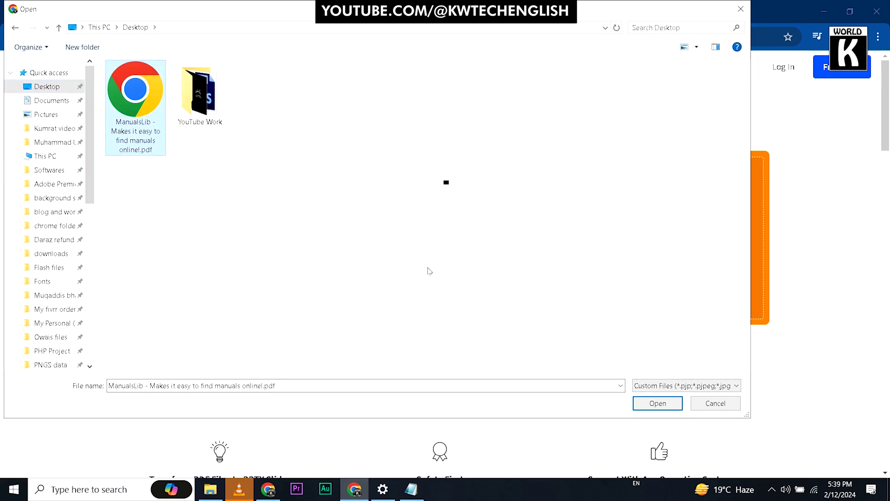
{"action": "left_click", "coordinate": [658, 404]}
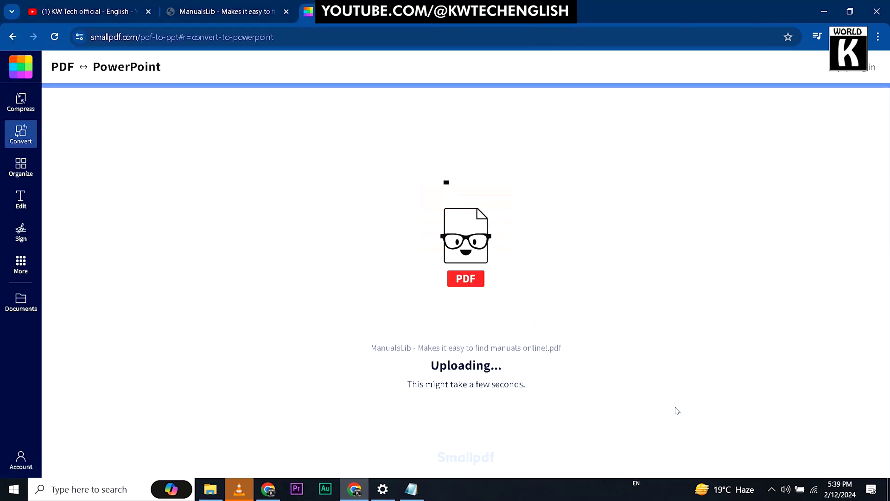
- Wait on the Smallpdf page until the ManualsLib .pptx is ready to download
{"action": "left_click_drag", "start_coordinate": [433, 367], "coordinate": [508, 369]}
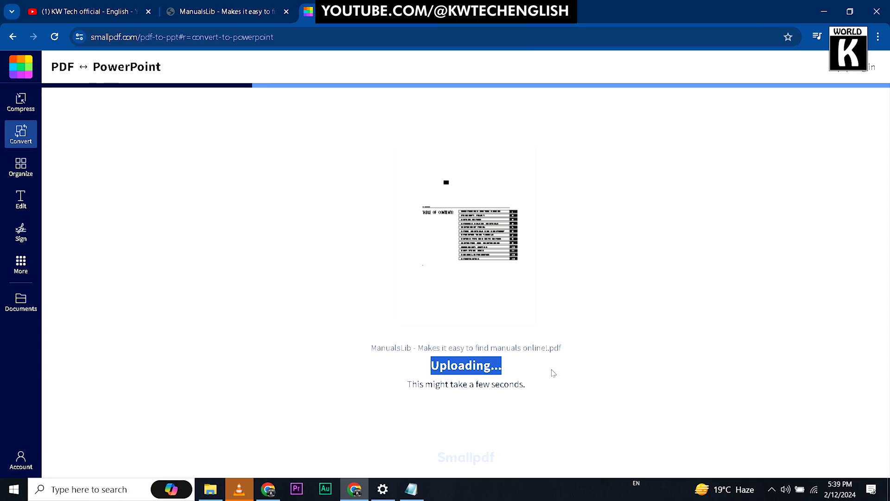
{"action": "left_click", "coordinate": [585, 376]}
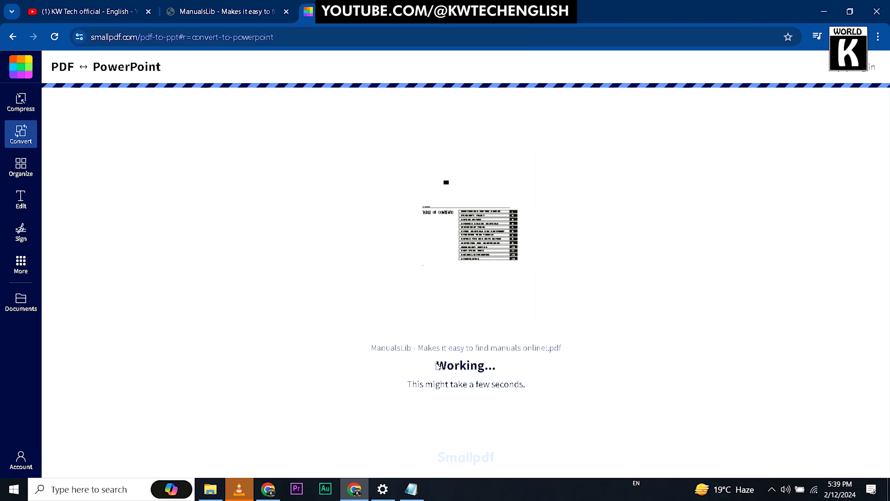
{"action": "left_click_drag", "start_coordinate": [437, 366], "coordinate": [497, 367]}
{"action": "left_click", "coordinate": [621, 374]}
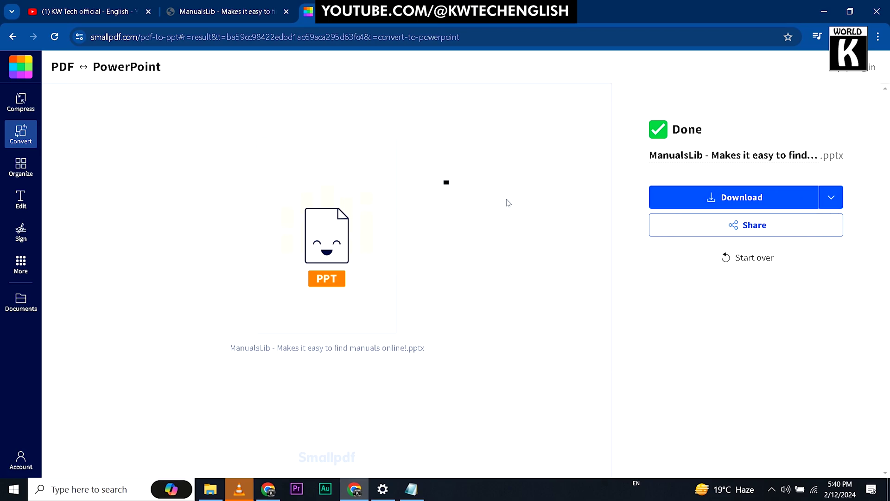
- Download the ManualsLib .pptx and open it from Chrome's full download history
{"action": "left_click", "coordinate": [742, 196]}
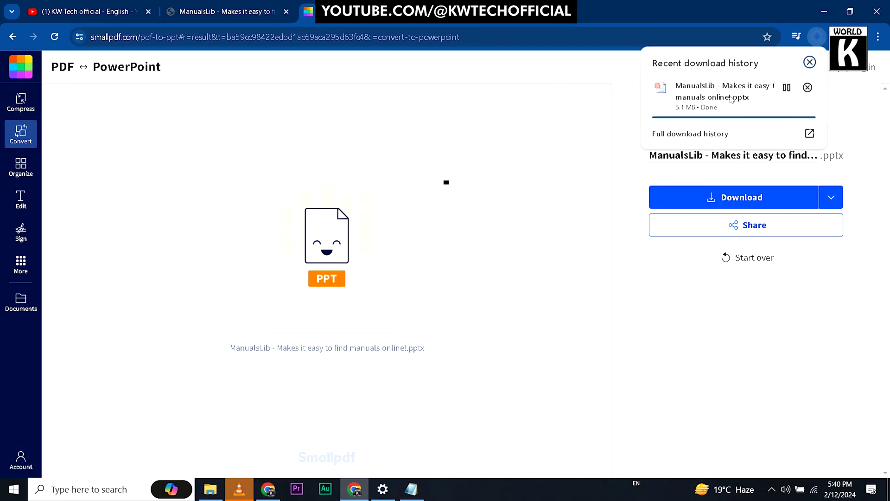
{"action": "left_click", "coordinate": [691, 133]}
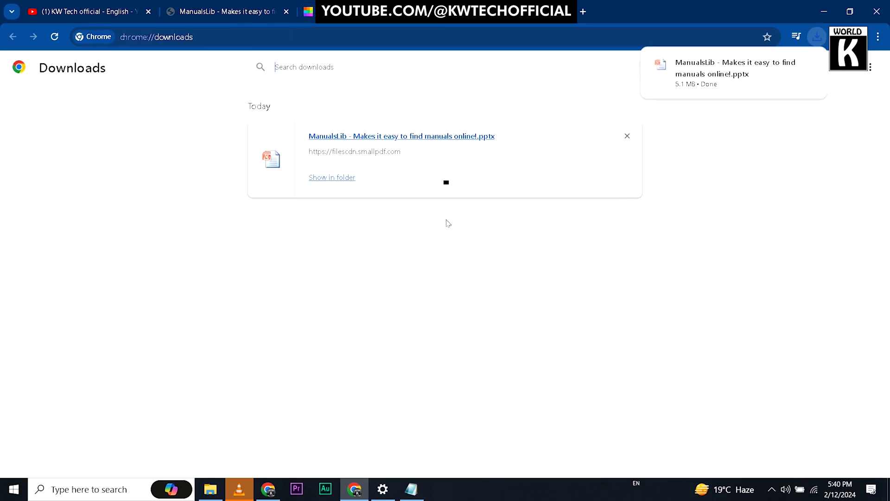
{"action": "left_click", "coordinate": [404, 138]}
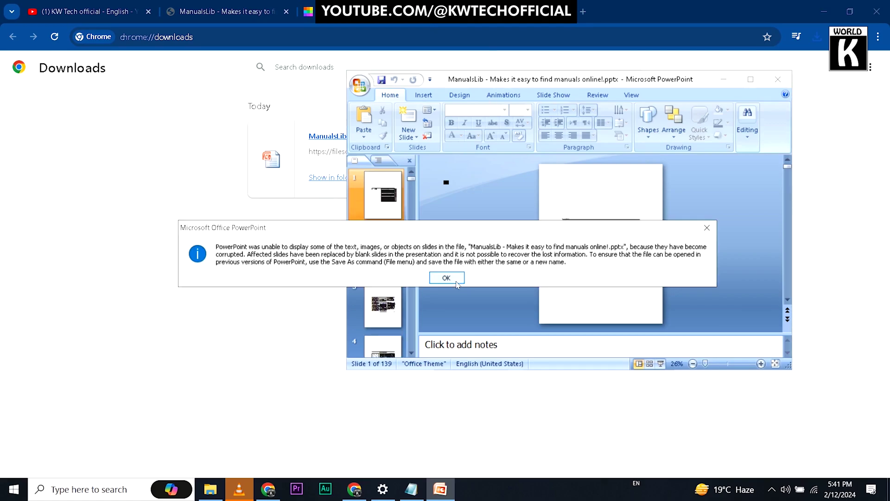
- Dismiss the corrupted-content warning and maximize the PowerPoint window
{"action": "left_click", "coordinate": [446, 278]}
{"action": "double_click", "coordinate": [519, 114]}
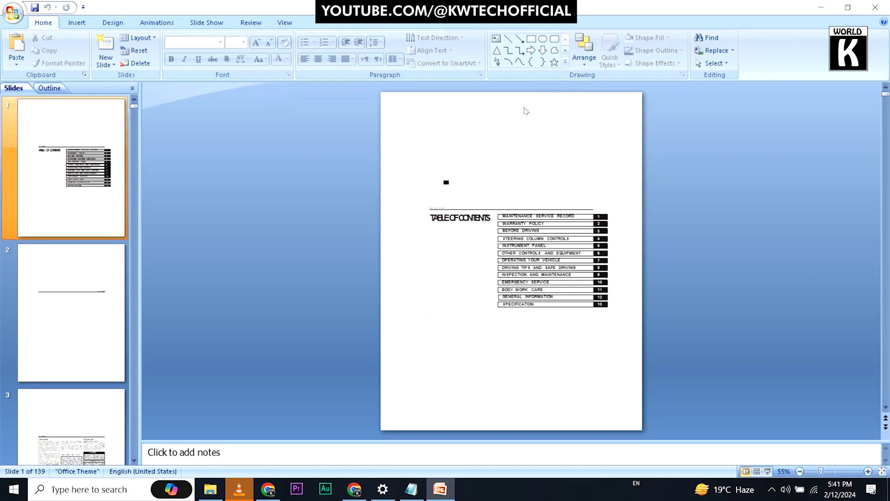
{"action": "scroll", "coordinate": [525, 111], "scroll_direction": "down", "scroll_amount": 1}
{"action": "scroll", "coordinate": [525, 110], "scroll_direction": "down", "scroll_amount": 1}
{"action": "scroll", "coordinate": [525, 111], "scroll_direction": "down", "scroll_amount": 1}
{"action": "scroll", "coordinate": [525, 111], "scroll_direction": "down", "scroll_amount": 1}
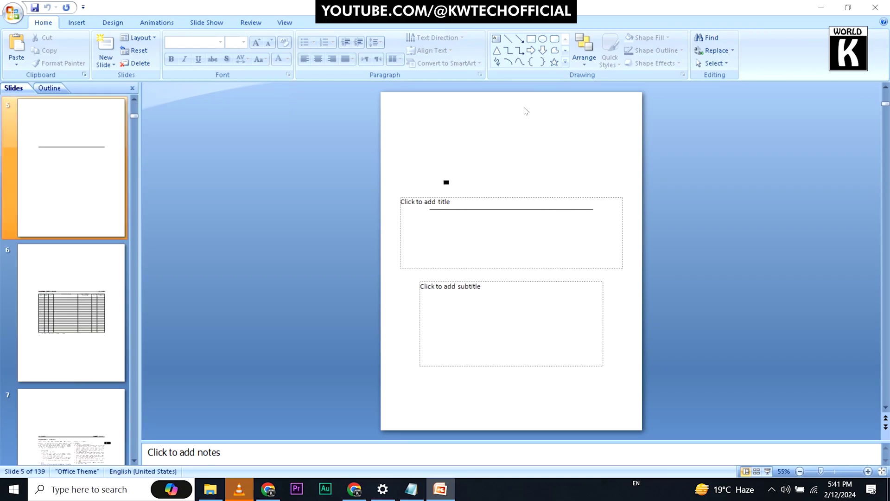
{"action": "scroll", "coordinate": [525, 111], "scroll_direction": "down", "scroll_amount": 1}
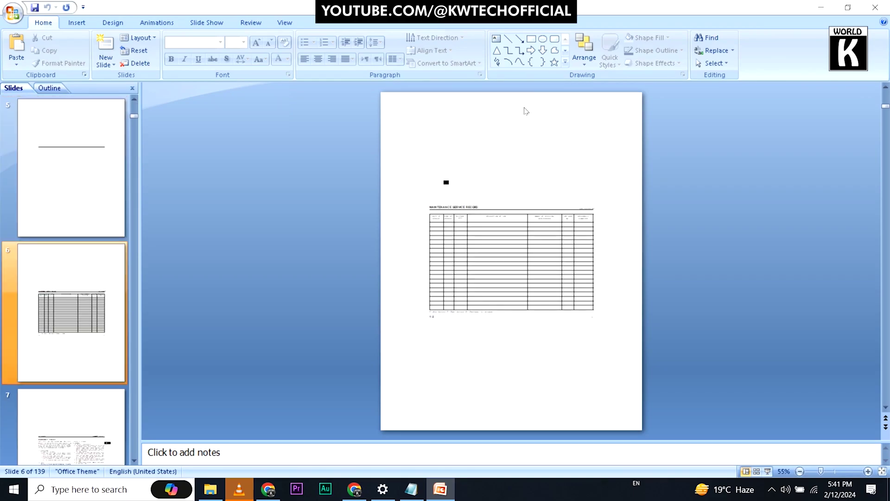
{"action": "scroll", "coordinate": [526, 110], "scroll_direction": "down", "scroll_amount": 1}
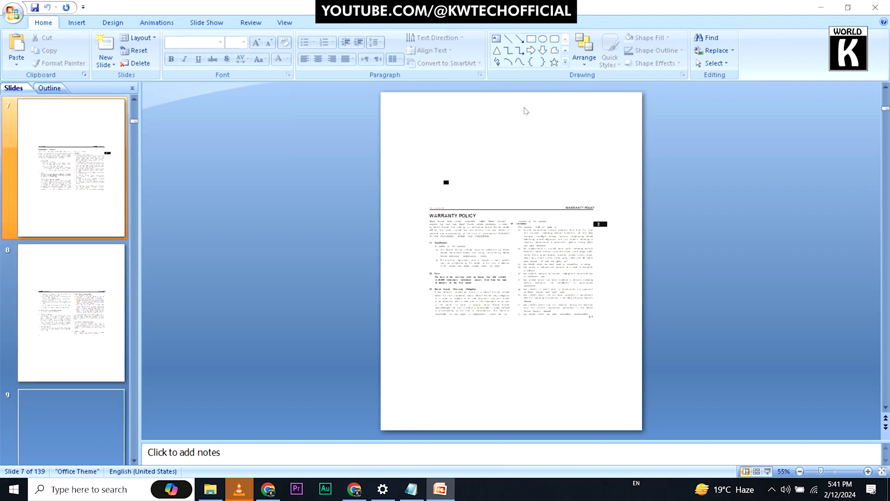
{"action": "scroll", "coordinate": [525, 110], "scroll_direction": "down", "scroll_amount": 1}
{"action": "scroll", "coordinate": [525, 110], "scroll_direction": "down", "scroll_amount": 1}
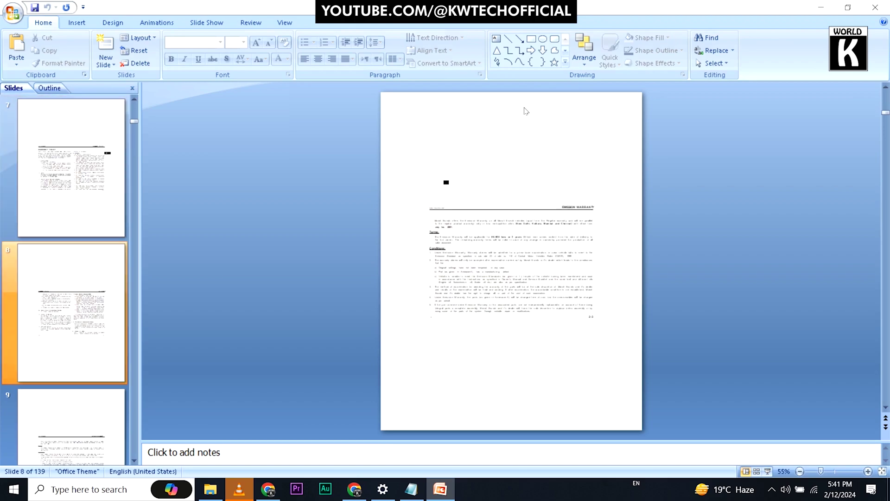
{"action": "scroll", "coordinate": [526, 110], "scroll_direction": "down", "scroll_amount": 1}
{"action": "scroll", "coordinate": [525, 111], "scroll_direction": "down", "scroll_amount": 1}
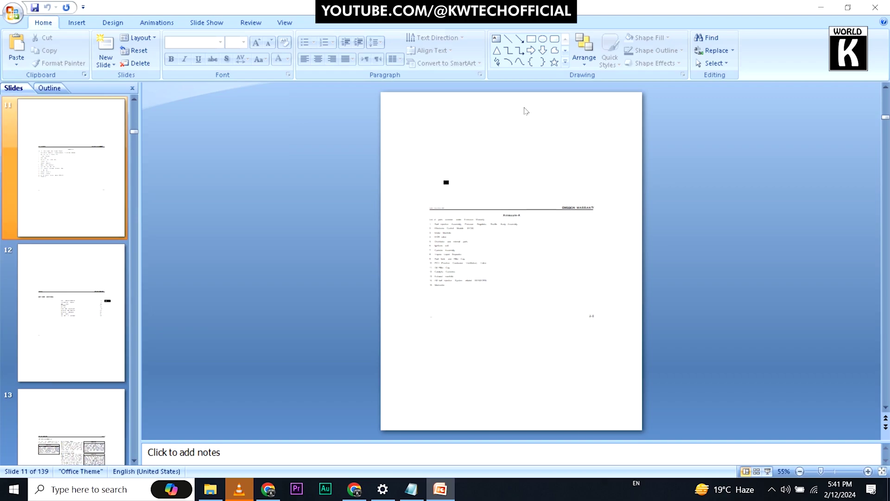
{"action": "scroll", "coordinate": [525, 111], "scroll_direction": "down", "scroll_amount": 1}
{"action": "scroll", "coordinate": [526, 110], "scroll_direction": "down", "scroll_amount": 1}
{"action": "scroll", "coordinate": [525, 110], "scroll_direction": "down", "scroll_amount": 1}
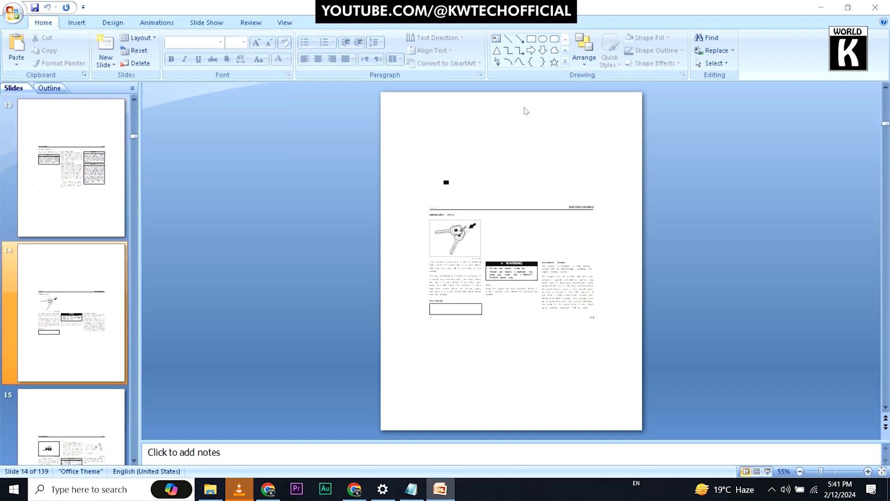
- Shrink slide 14's keys picture slightly, then select the WARNING and Key Number boxes
{"action": "left_click", "coordinate": [456, 231]}
{"action": "left_click_drag", "start_coordinate": [483, 258], "coordinate": [473, 251]}
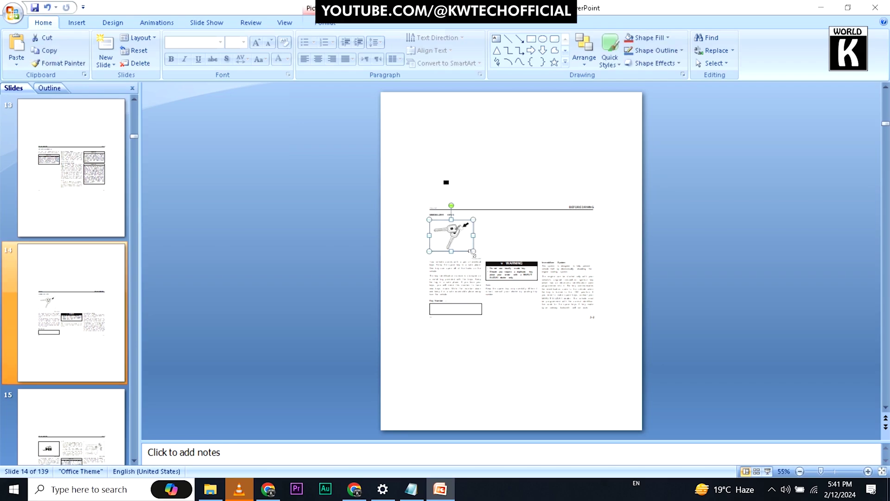
{"action": "left_click", "coordinate": [525, 235]}
{"action": "left_click", "coordinate": [512, 271]}
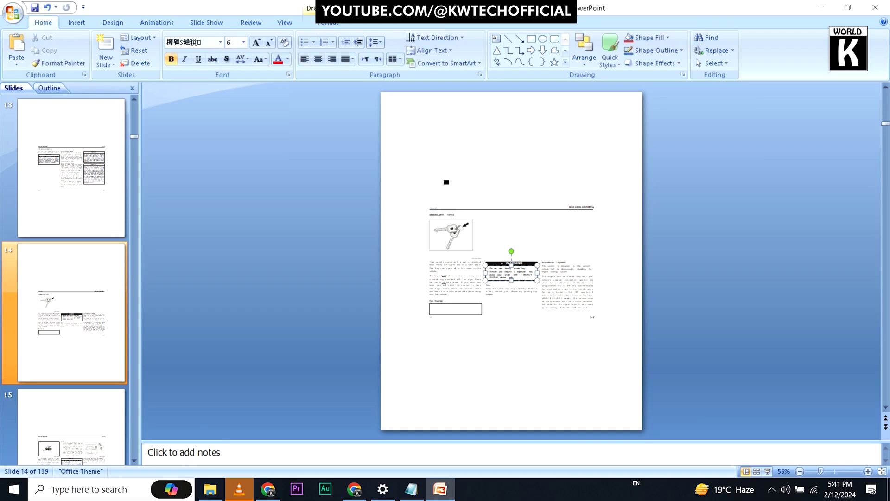
{"action": "left_click", "coordinate": [467, 315]}
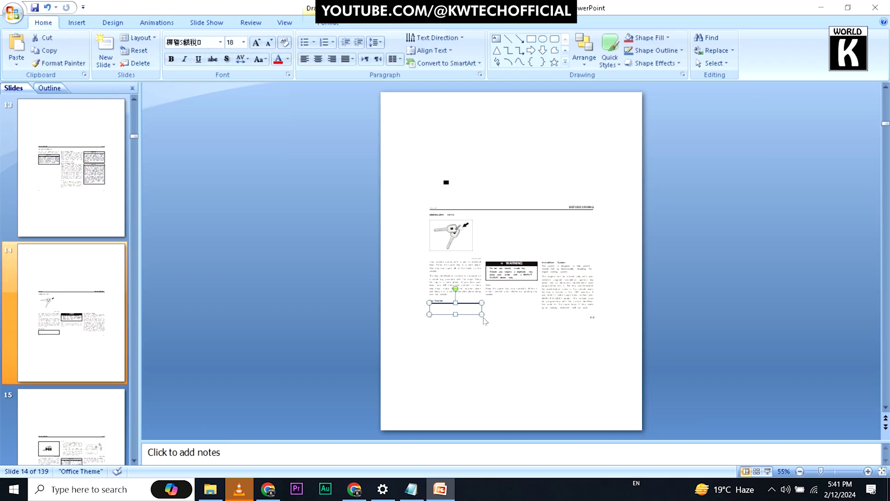